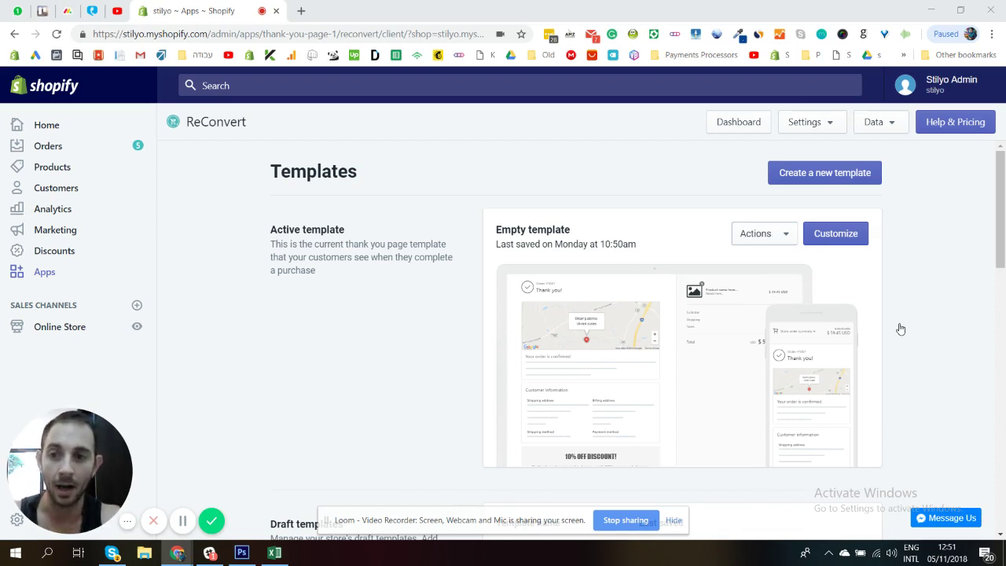
Start customizing the active Empty template from ReConvert's Templates page
{"action": "left_click", "coordinate": [849, 245]}
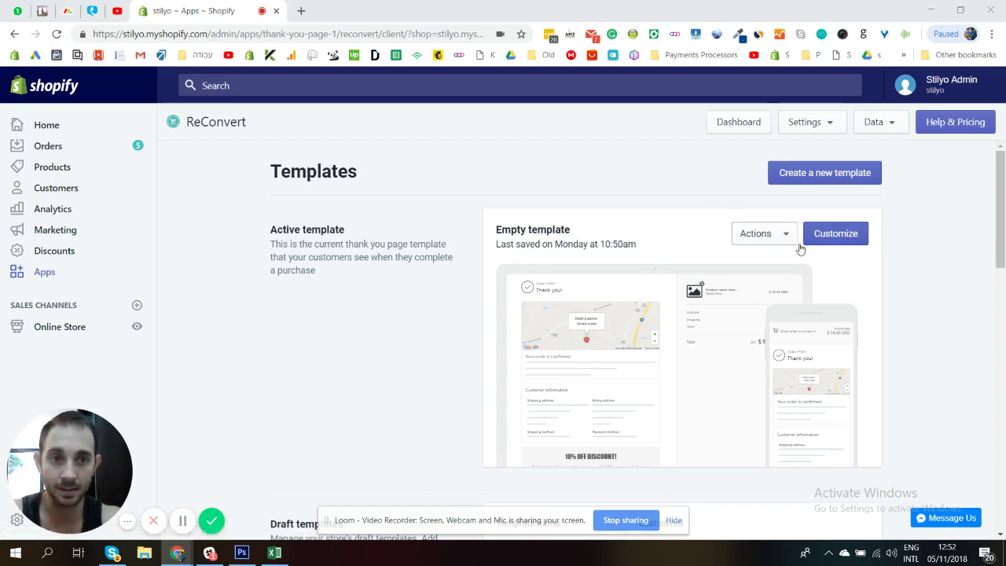
{"action": "scroll", "coordinate": [818, 244], "scroll_direction": "down", "scroll_amount": 5}
{"action": "scroll", "coordinate": [821, 236], "scroll_direction": "up", "scroll_amount": 5}
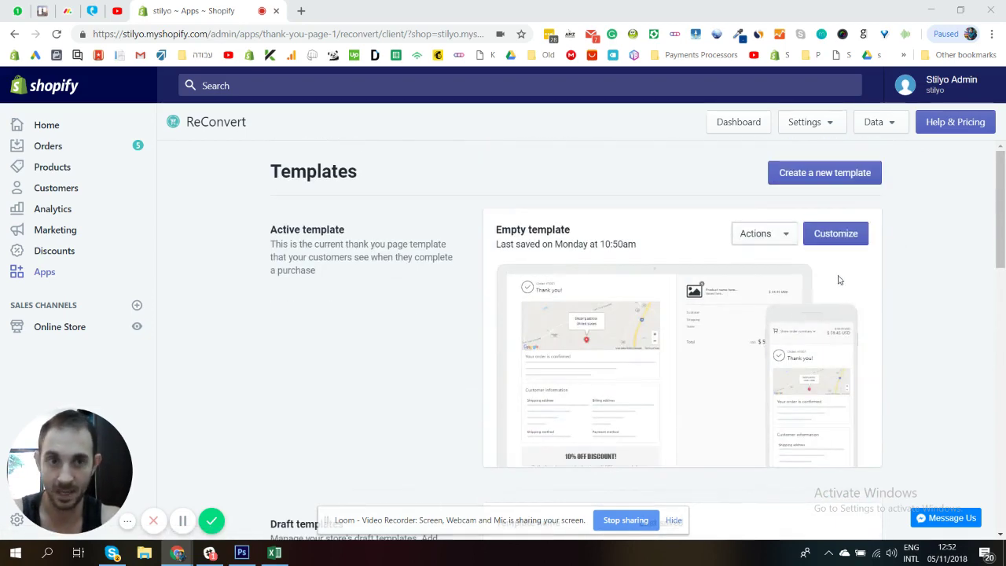
Open the Empty template in the editor and show its General settings features
{"action": "left_click", "coordinate": [838, 236]}
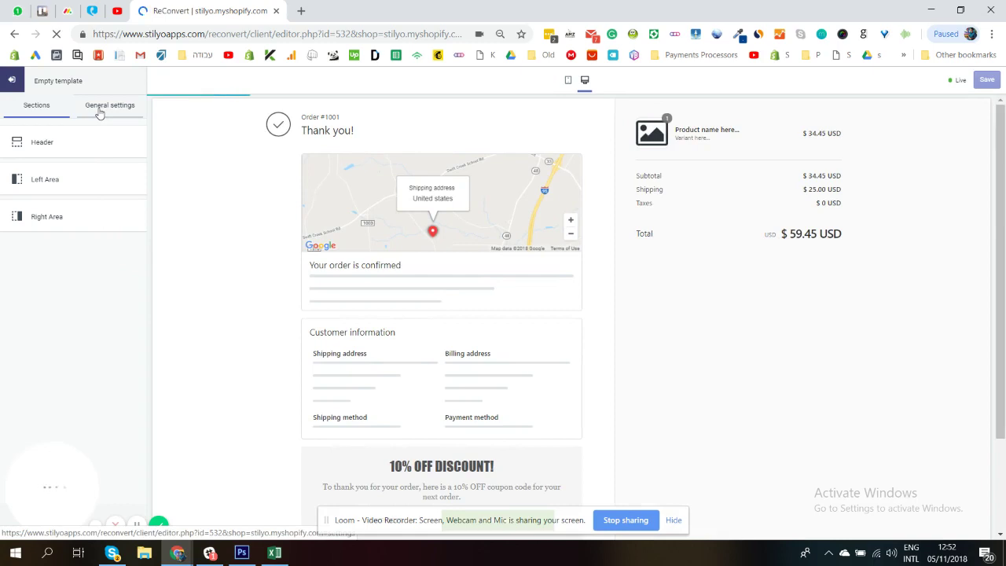
{"action": "left_click", "coordinate": [100, 114]}
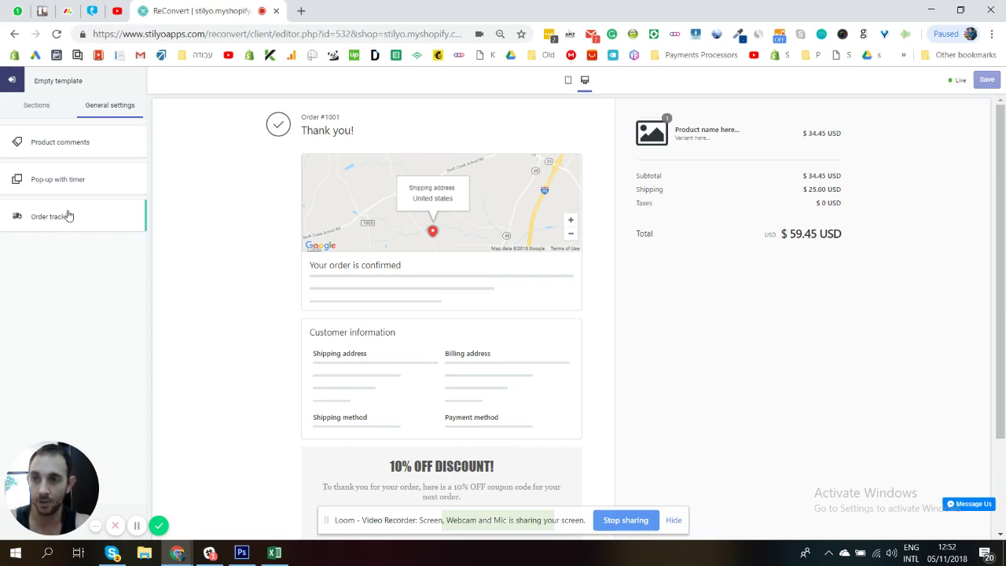
Enable order tracking on the thank-you page
{"action": "left_click", "coordinate": [69, 217]}
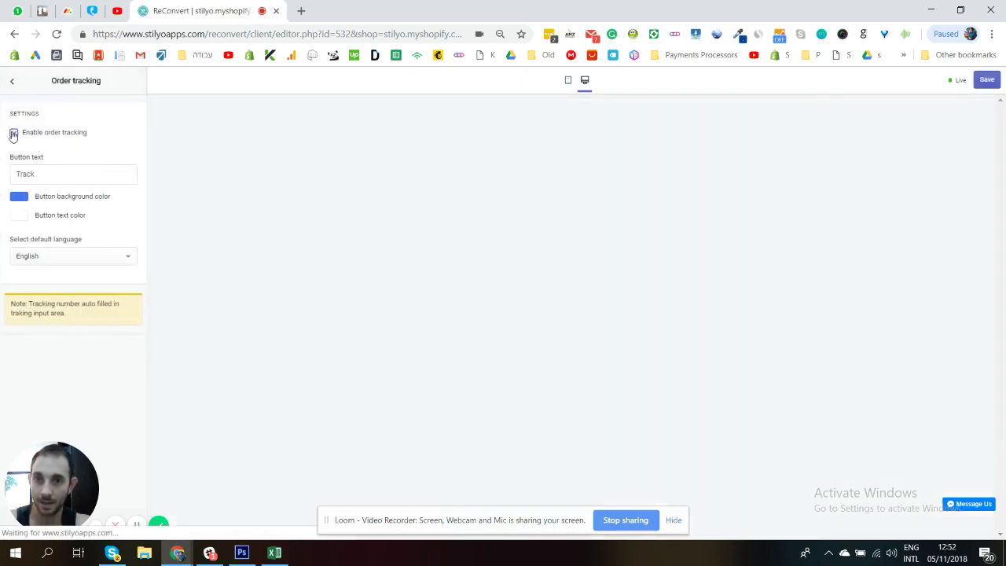
{"action": "left_click", "coordinate": [14, 134]}
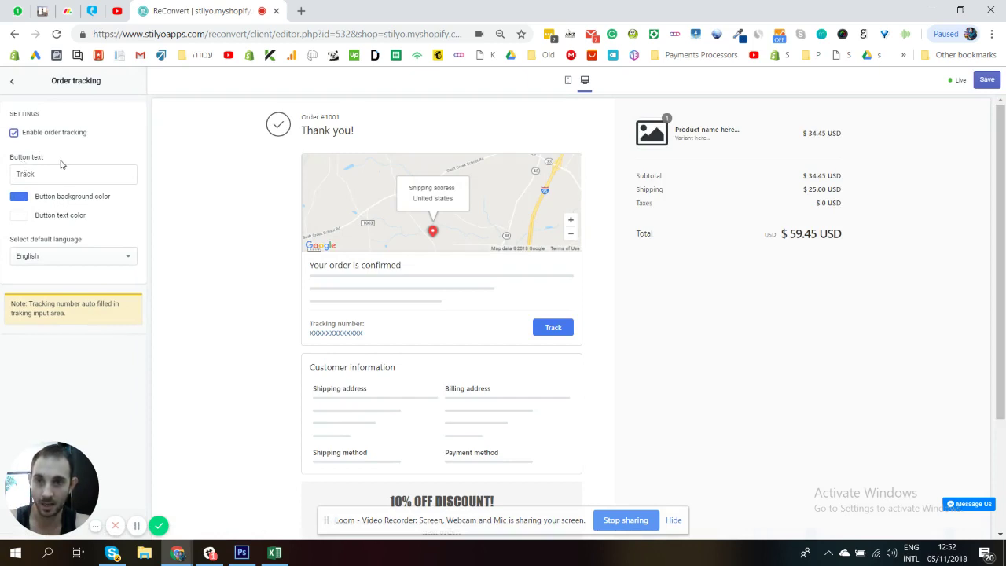
{"action": "scroll", "coordinate": [266, 193], "scroll_direction": "down", "scroll_amount": 2}
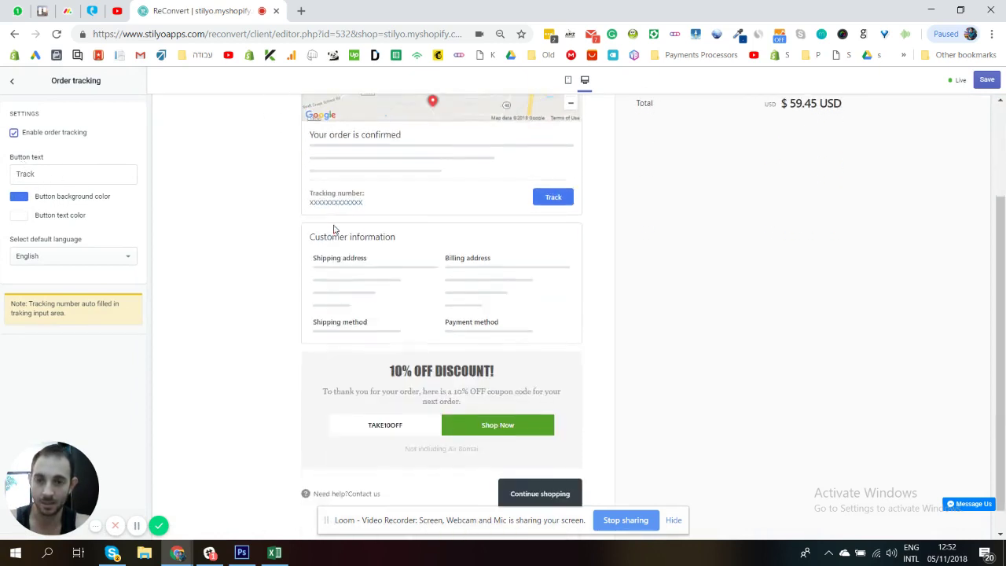
Copy the green RGB(85, 163, 42) from the 10% OFF block's Shop Now button
{"action": "left_click", "coordinate": [529, 406]}
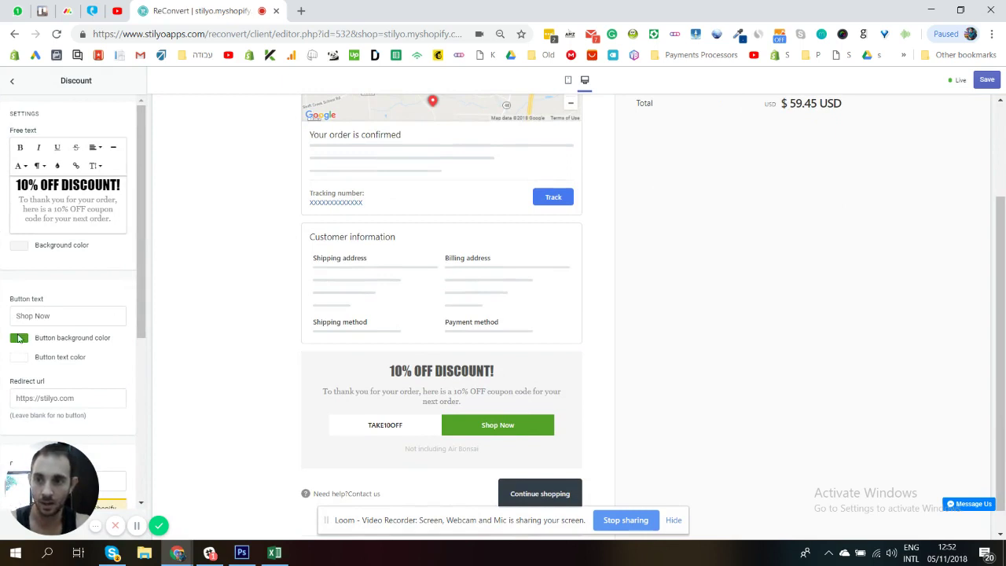
{"action": "left_click", "coordinate": [19, 340]}
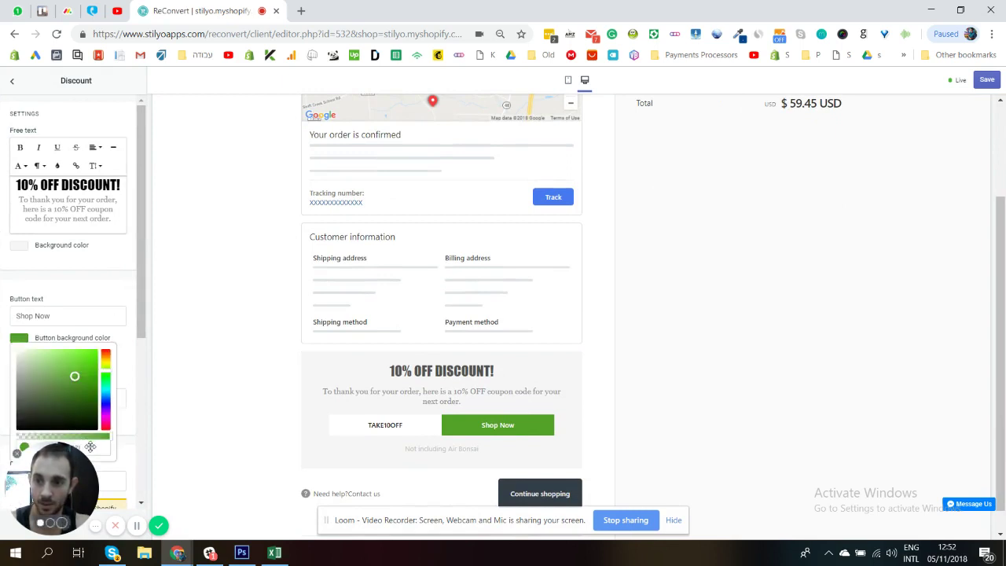
{"action": "left_click_drag", "start_coordinate": [90, 447], "coordinate": [142, 462]}
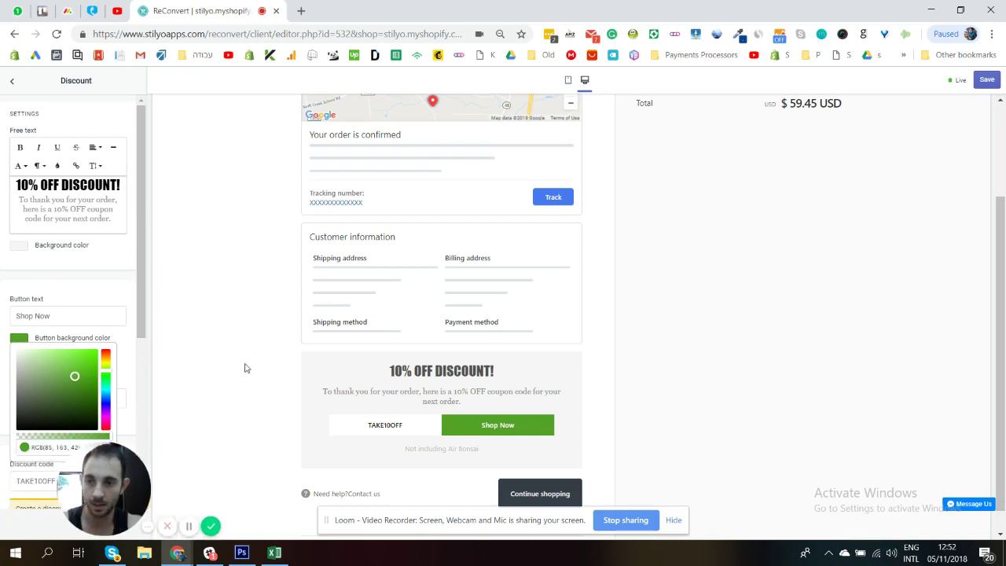
{"action": "left_click", "coordinate": [210, 382]}
{"action": "left_click_drag", "start_coordinate": [80, 484], "coordinate": [175, 460]}
{"action": "left_click", "coordinate": [19, 338]}
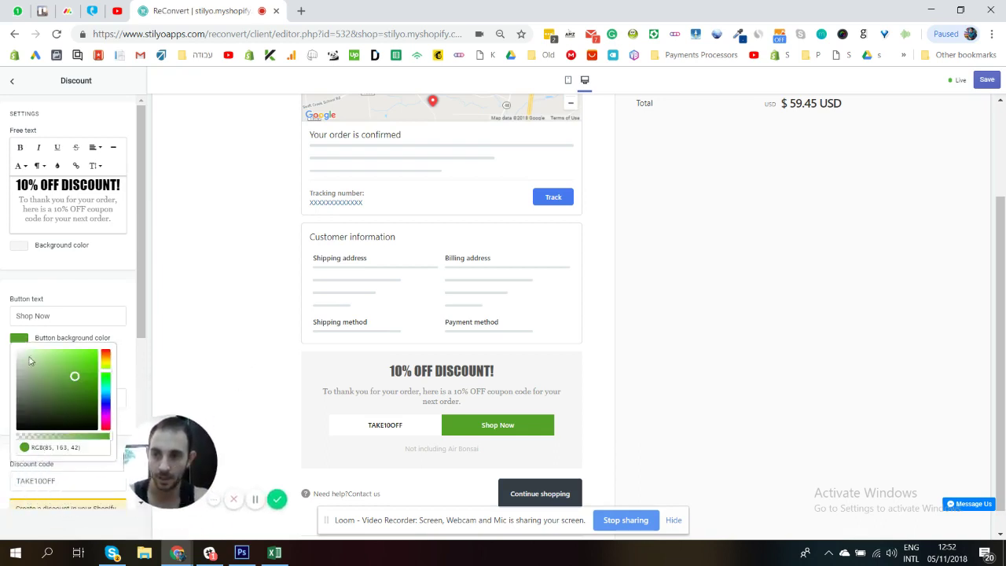
{"action": "left_click", "coordinate": [88, 447]}
{"action": "key", "text": "ctrl+c"}
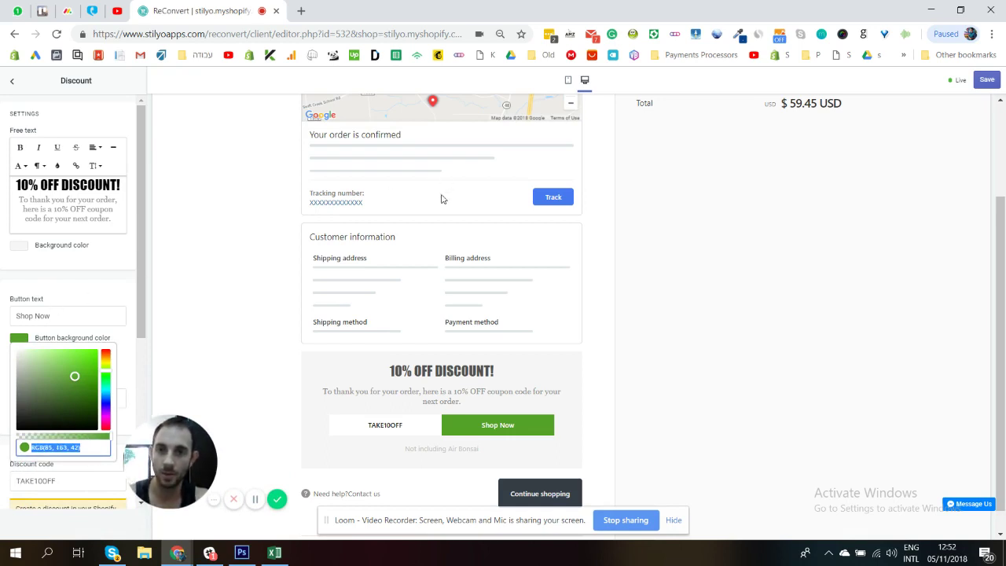
Set the Order tracking Track button background color to RGB(85, 163, 42)
{"action": "left_click", "coordinate": [12, 81]}
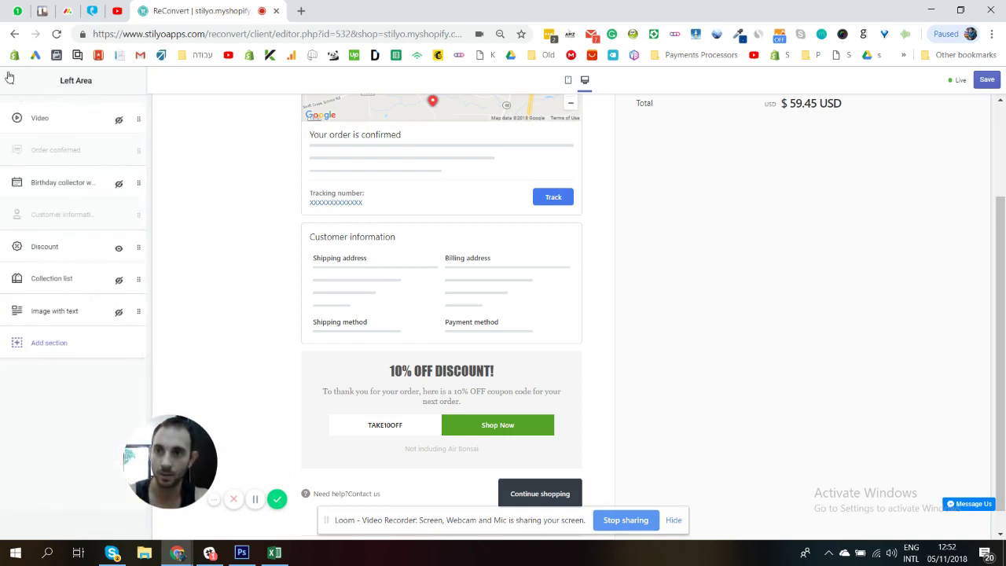
{"action": "left_click", "coordinate": [11, 79]}
{"action": "left_click", "coordinate": [99, 106]}
{"action": "left_click", "coordinate": [45, 219]}
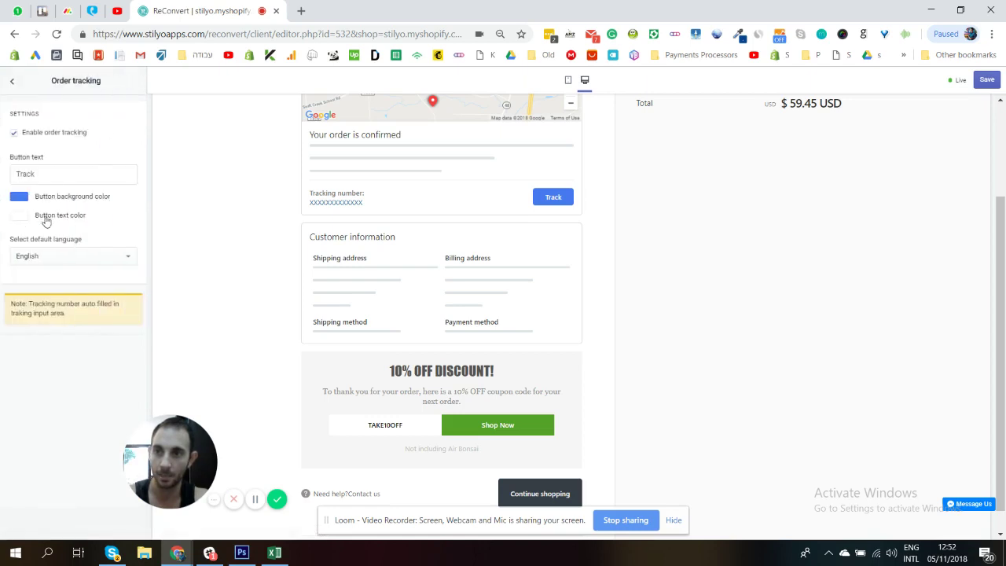
{"action": "left_click", "coordinate": [19, 197]}
{"action": "left_click", "coordinate": [55, 305]}
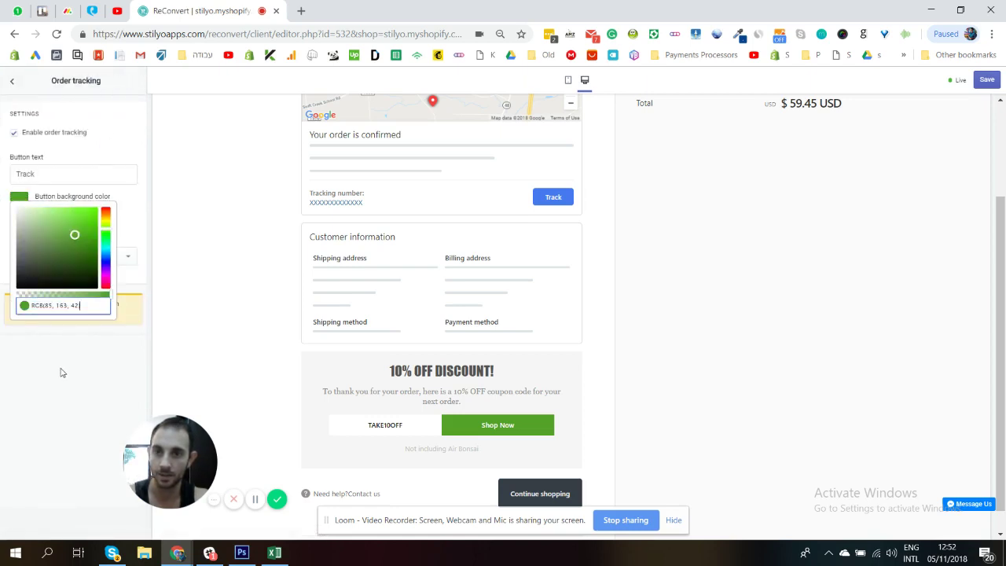
{"action": "key", "text": "ctrl+v"}
{"action": "left_click", "coordinate": [47, 373]}
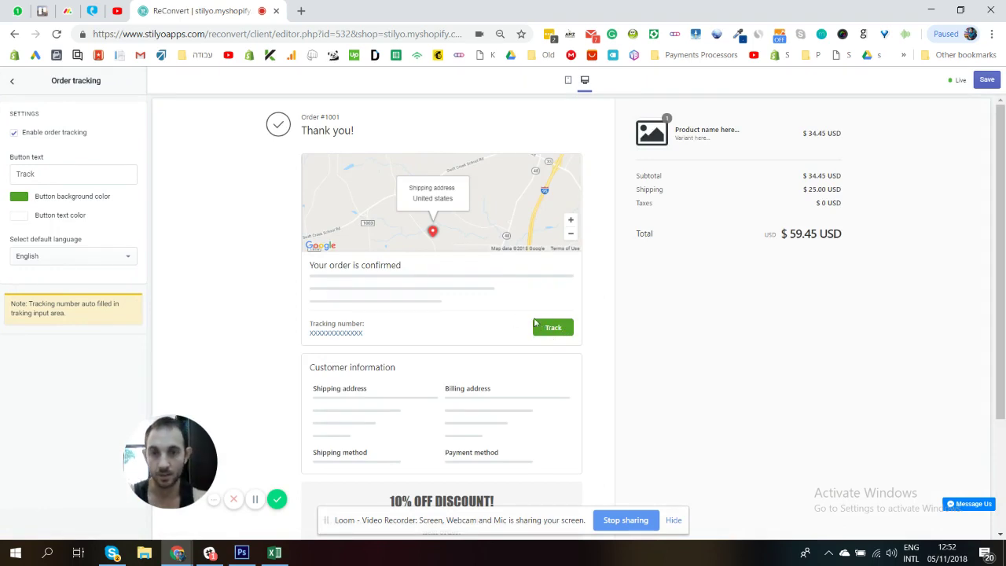
{"action": "scroll", "coordinate": [534, 307], "scroll_direction": "down", "scroll_amount": 1}
{"action": "scroll", "coordinate": [420, 233], "scroll_direction": "up", "scroll_amount": 1}
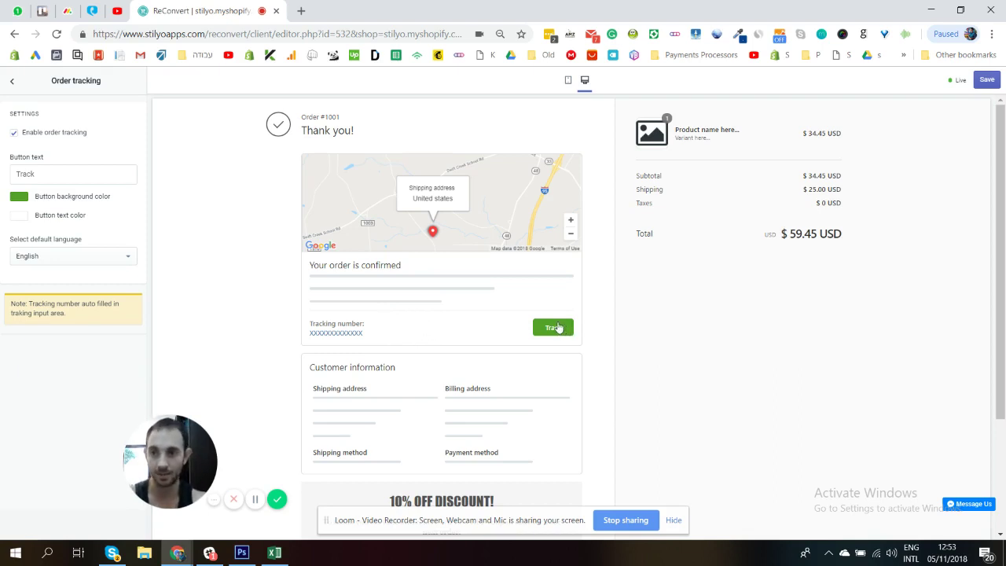
{"action": "scroll", "coordinate": [658, 357], "scroll_direction": "down", "scroll_amount": 1}
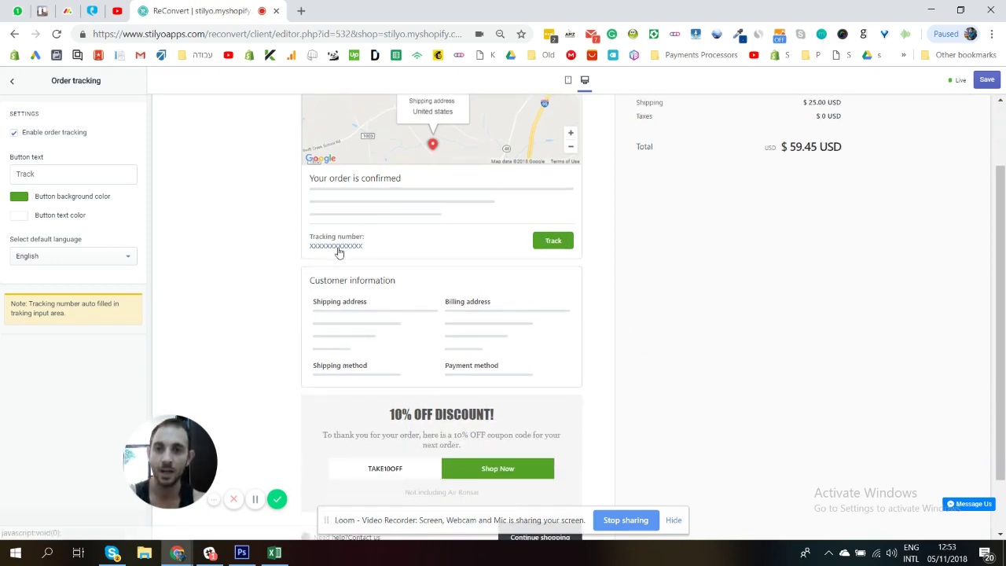
{"action": "scroll", "coordinate": [556, 244], "scroll_direction": "up", "scroll_amount": 1}
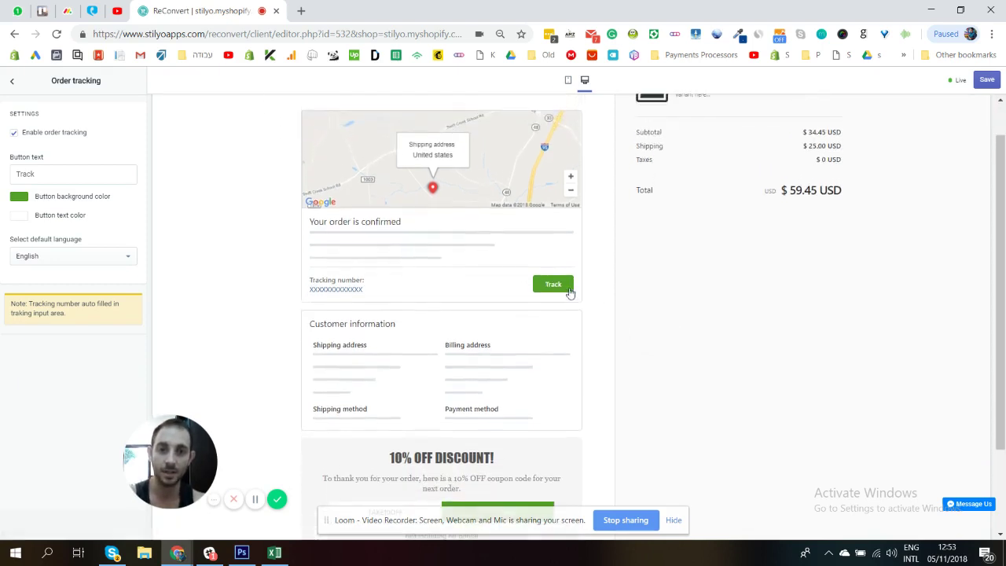
Copy a truck emoji from WhatsApp Web and paste it before 'Track' in the button text
{"action": "left_click", "coordinate": [18, 11]}
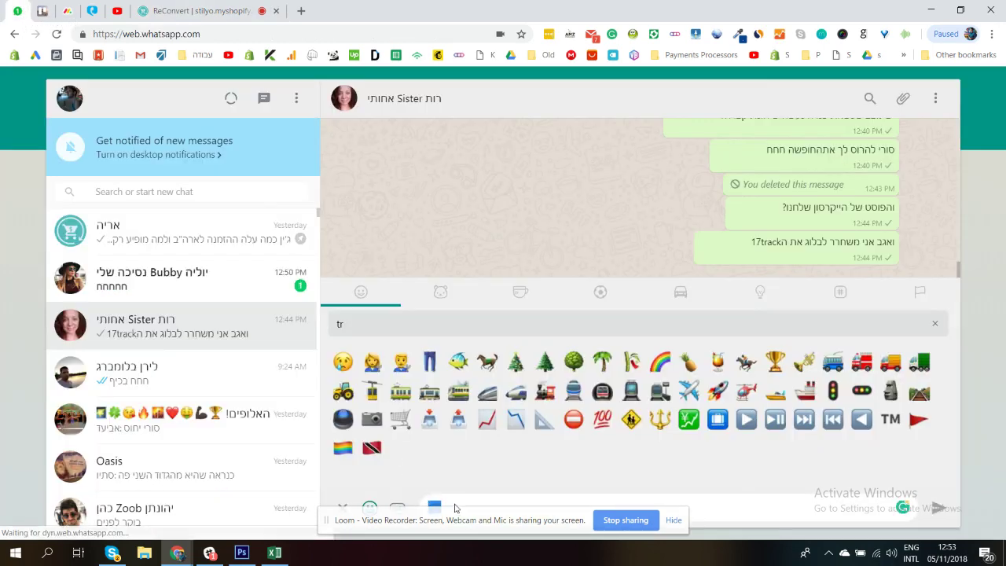
{"action": "left_click", "coordinate": [672, 520]}
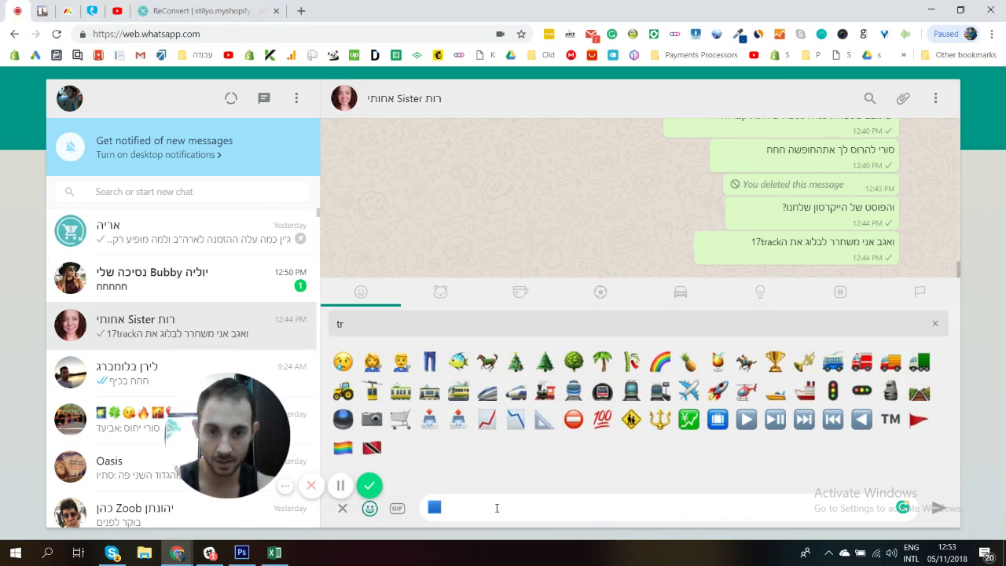
{"action": "left_click", "coordinate": [165, 11]}
{"action": "left_click", "coordinate": [12, 174]}
{"action": "type", "text": "🚚"}
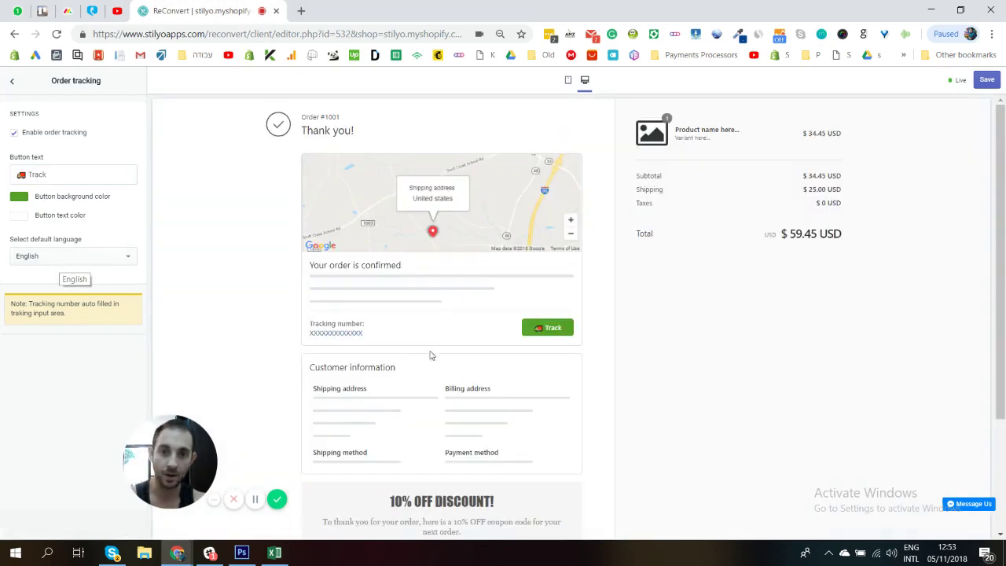
Save the order-tracking button changes to the live template and exit to the Shopify admin
{"action": "left_click", "coordinate": [987, 80]}
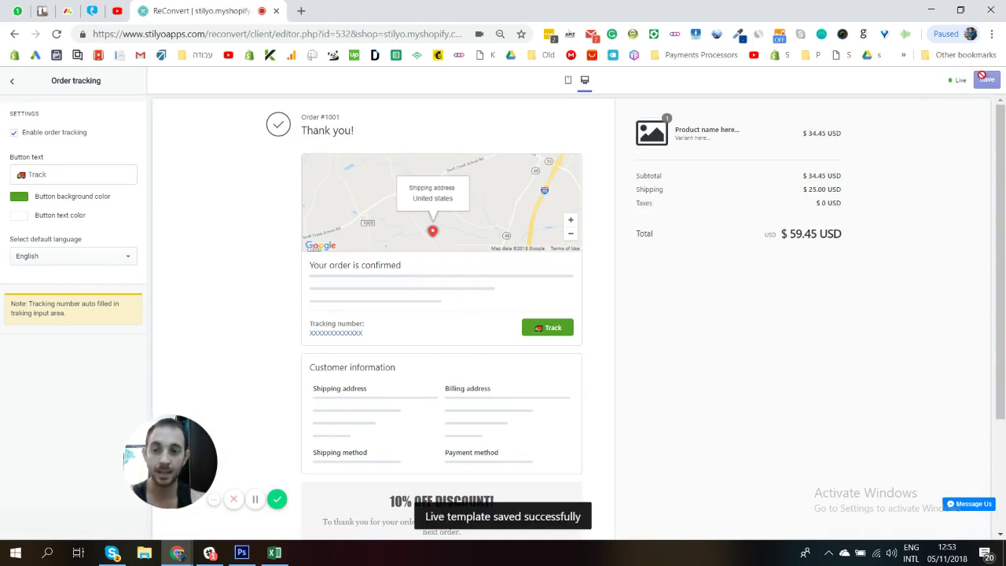
{"action": "left_click", "coordinate": [12, 81]}
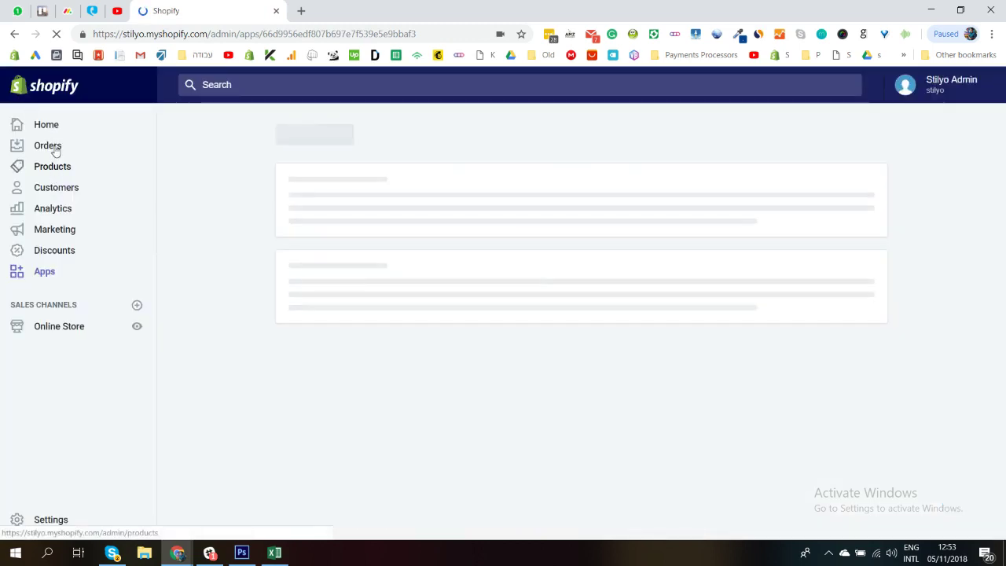
Open the fulfilled Swiss Post order from Orders and view its status page in a new tab
{"action": "left_click", "coordinate": [54, 147]}
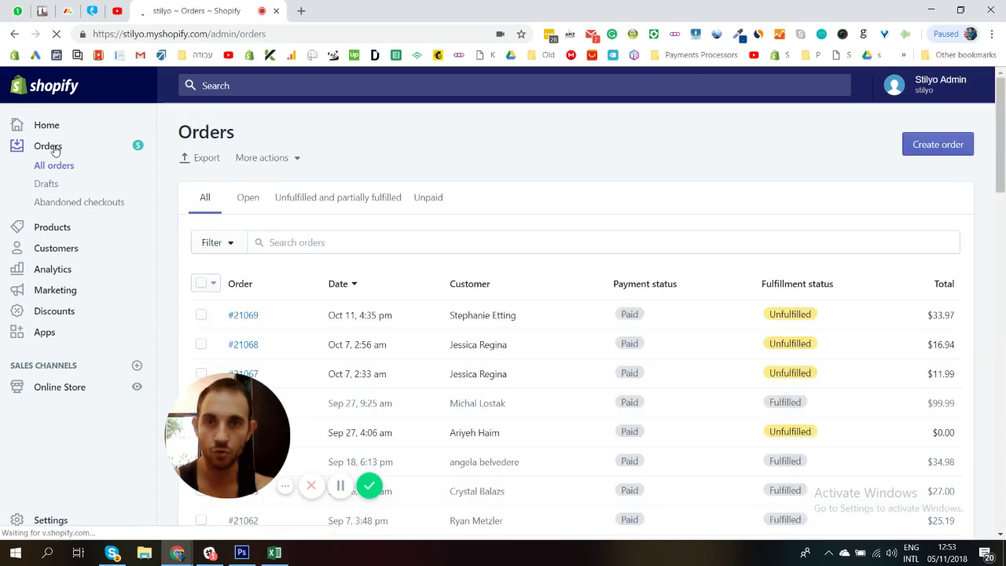
{"action": "scroll", "coordinate": [440, 304], "scroll_direction": "down", "scroll_amount": 2}
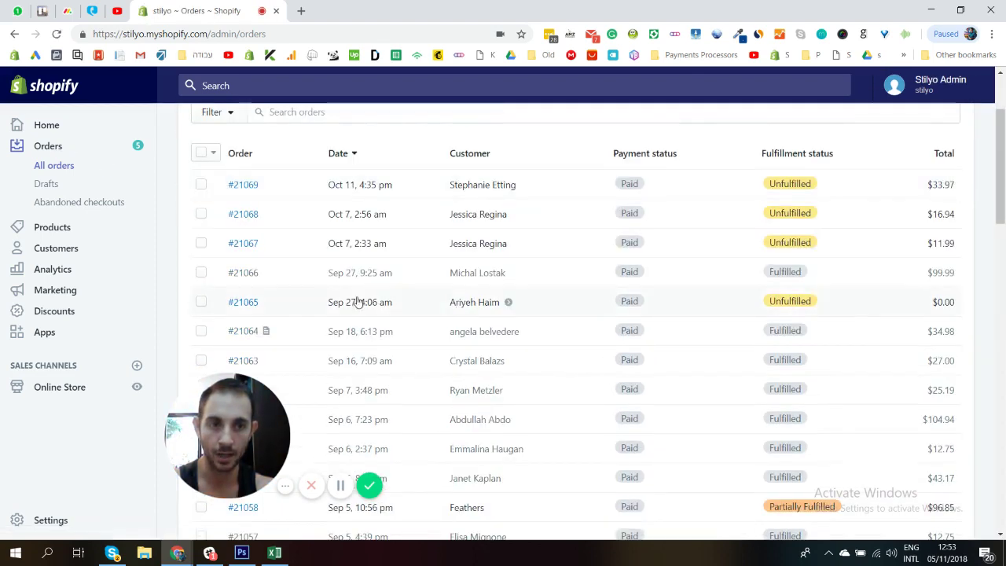
{"action": "left_click", "coordinate": [243, 276]}
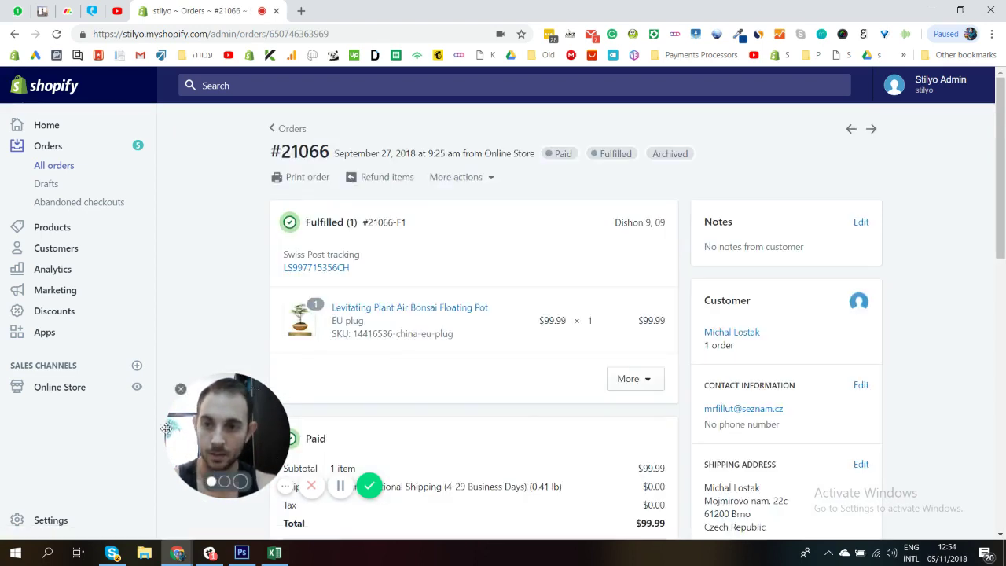
{"action": "left_click_drag", "start_coordinate": [253, 390], "coordinate": [94, 426]}
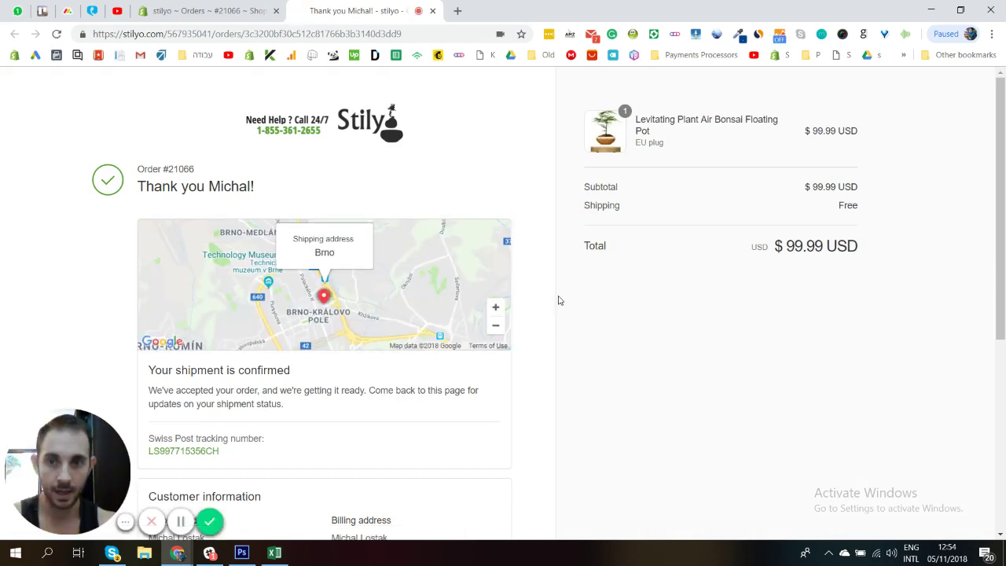
Decline the One Time Offer pop-up with 'maybe later' to reveal the 🚚 Track button
{"action": "scroll", "coordinate": [551, 296], "scroll_direction": "down", "scroll_amount": 1}
{"action": "scroll", "coordinate": [550, 296], "scroll_direction": "down", "scroll_amount": 2}
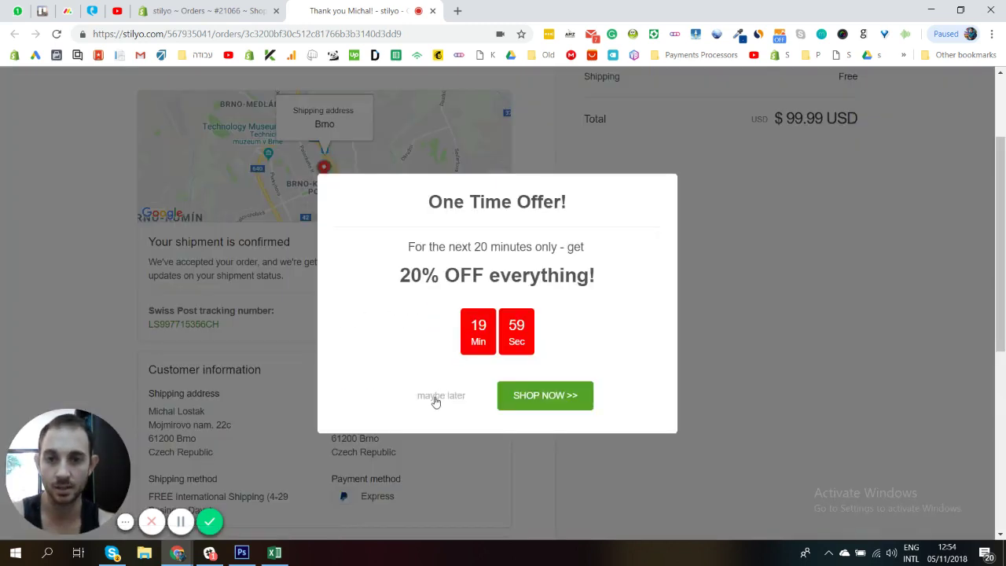
{"action": "left_click", "coordinate": [436, 401]}
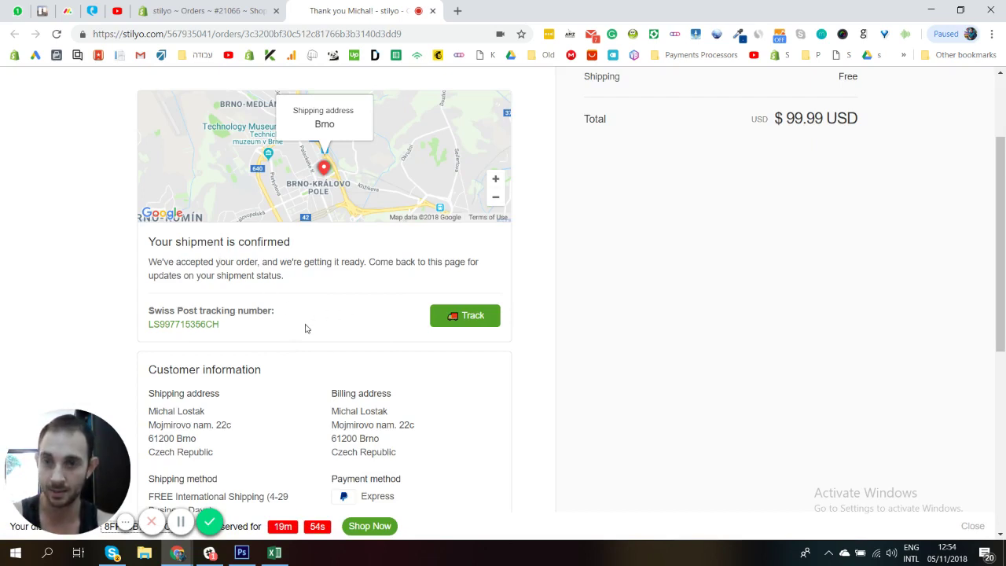
Load the 17TRACK details showing the Swiss Post parcel delivered in 9 days
{"action": "left_click", "coordinate": [487, 318]}
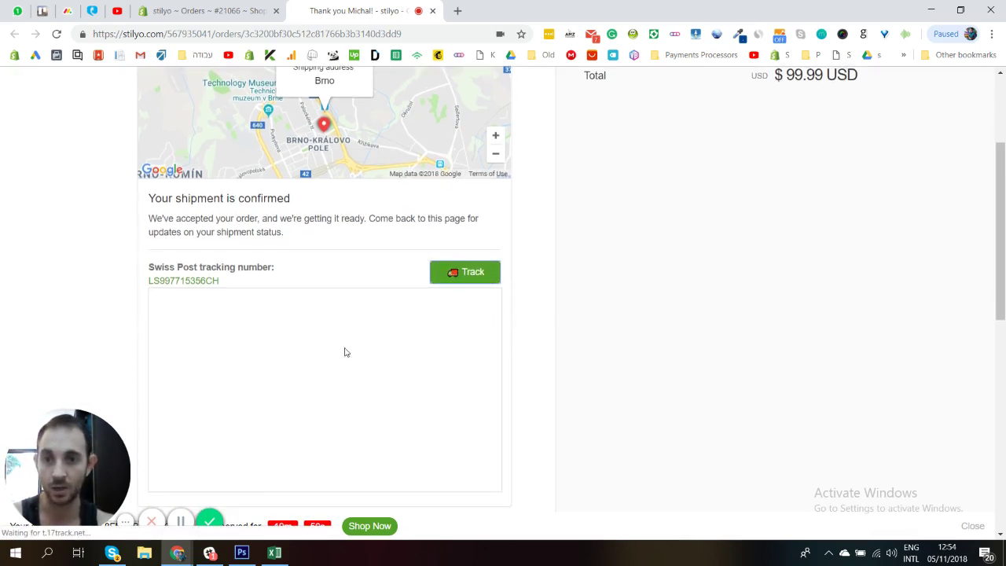
{"action": "scroll", "coordinate": [329, 360], "scroll_direction": "down", "scroll_amount": 1}
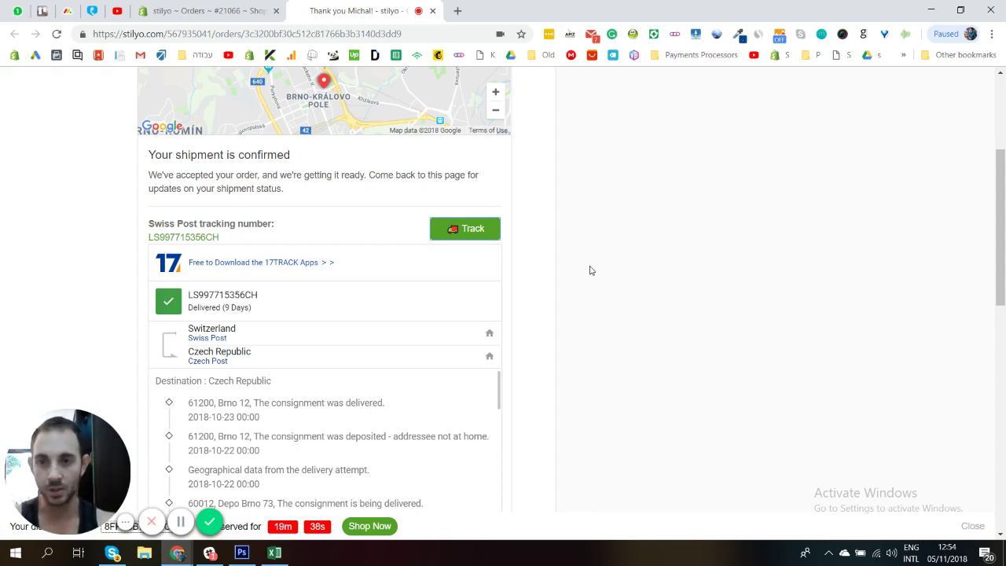
{"action": "scroll", "coordinate": [502, 289], "scroll_direction": "down", "scroll_amount": 1}
{"action": "scroll", "coordinate": [556, 293], "scroll_direction": "up", "scroll_amount": 4}
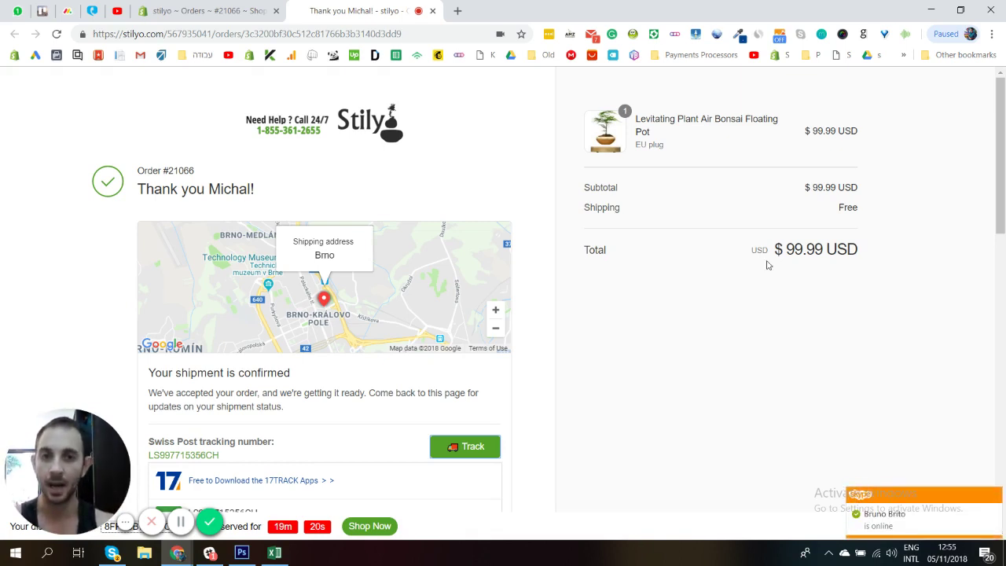
{"action": "scroll", "coordinate": [729, 275], "scroll_direction": "down", "scroll_amount": 4}
{"action": "scroll", "coordinate": [708, 275], "scroll_direction": "down", "scroll_amount": 3}
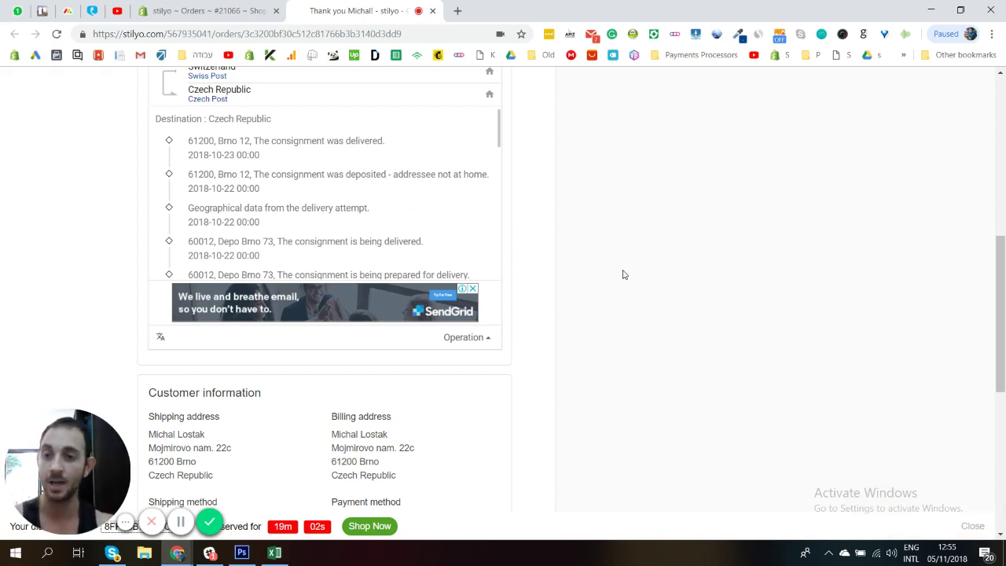
{"action": "scroll", "coordinate": [637, 275], "scroll_direction": "down", "scroll_amount": 2}
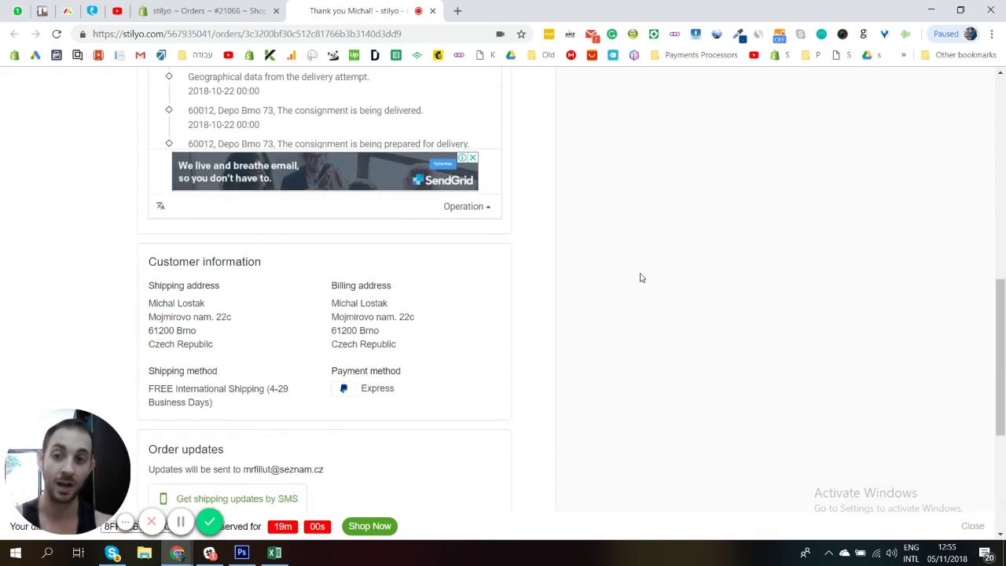
{"action": "scroll", "coordinate": [629, 285], "scroll_direction": "down", "scroll_amount": 1}
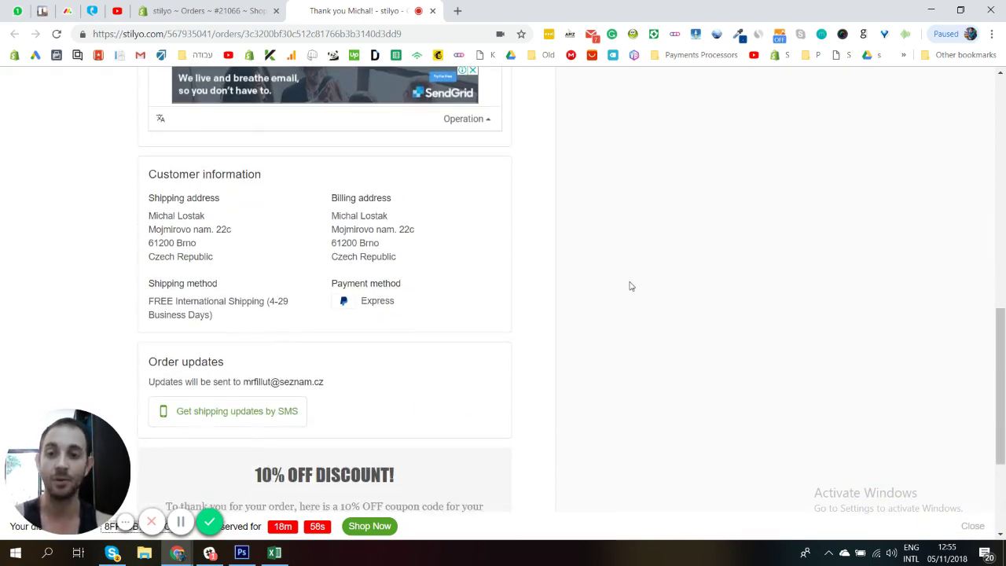
{"action": "scroll", "coordinate": [629, 285], "scroll_direction": "down", "scroll_amount": 1}
{"action": "scroll", "coordinate": [647, 339], "scroll_direction": "up", "scroll_amount": 3}
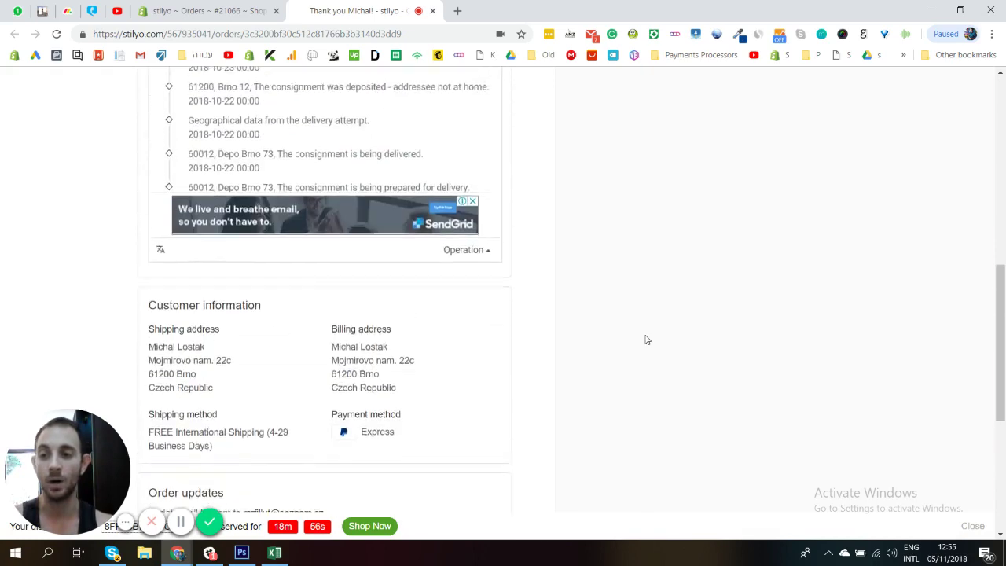
{"action": "scroll", "coordinate": [647, 340], "scroll_direction": "up", "scroll_amount": 7}
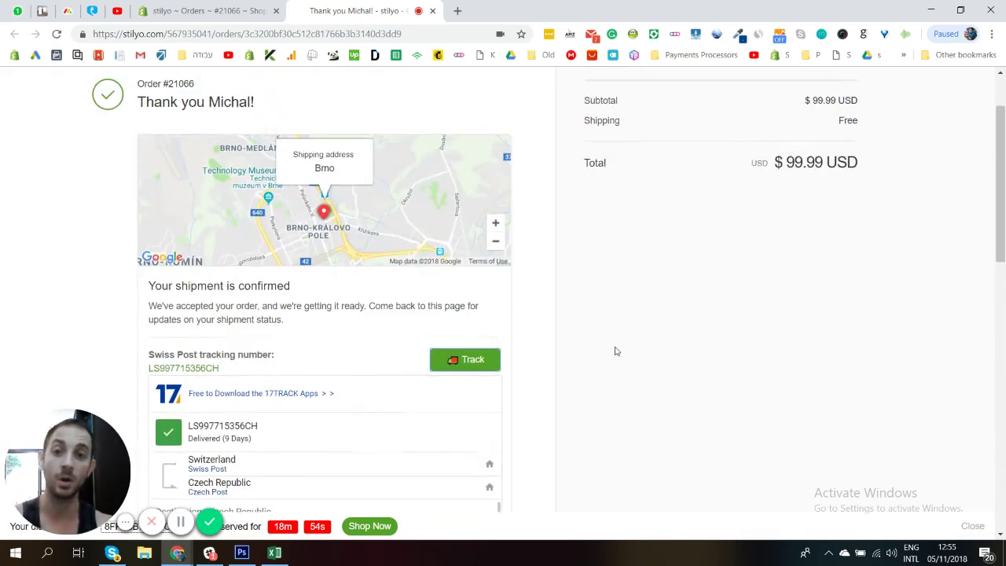